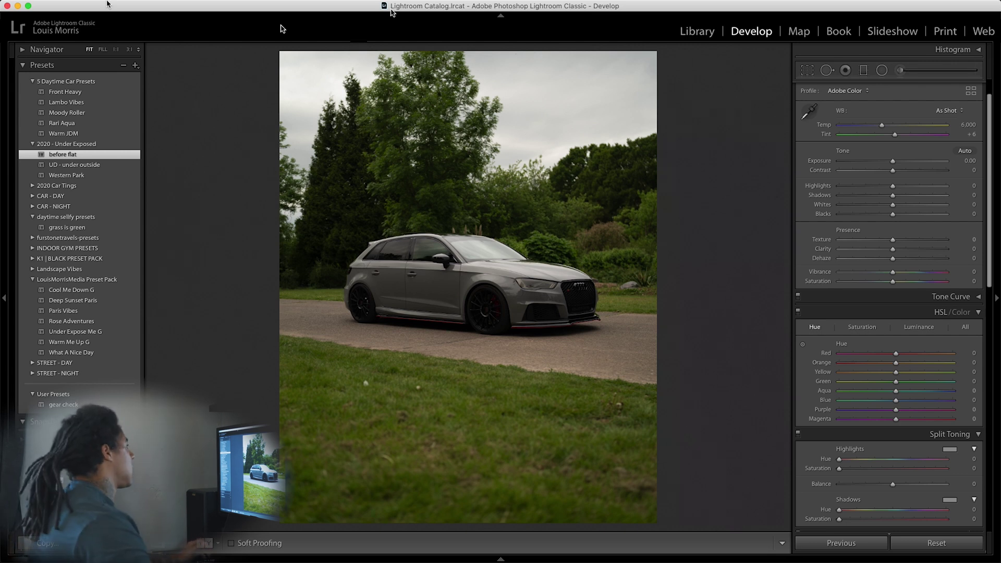
# - Inspect the car at 1:1 zoom across the windshield, door and wheel, then return to the full photo
pyautogui.click(47, 49)
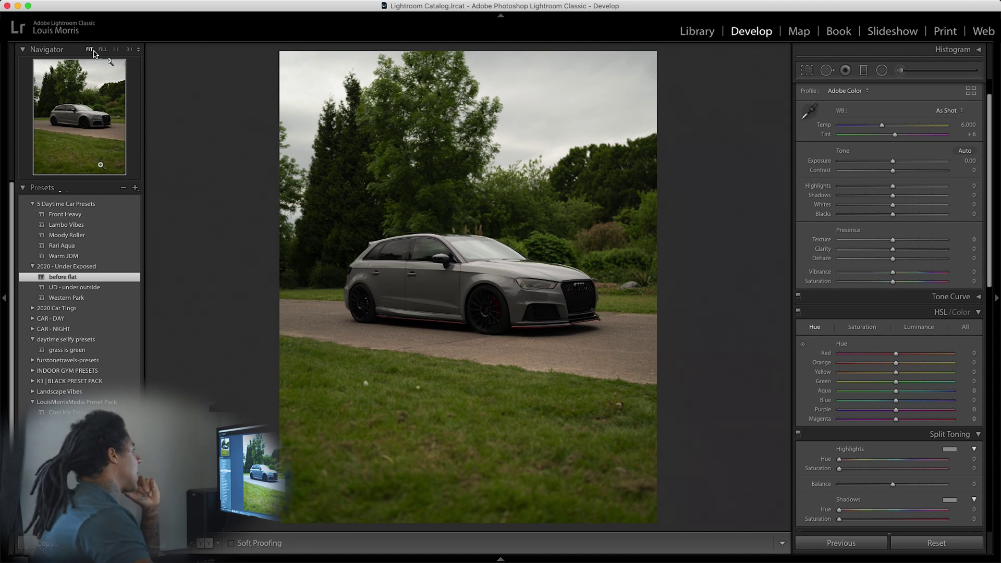
pyautogui.click(474, 225)
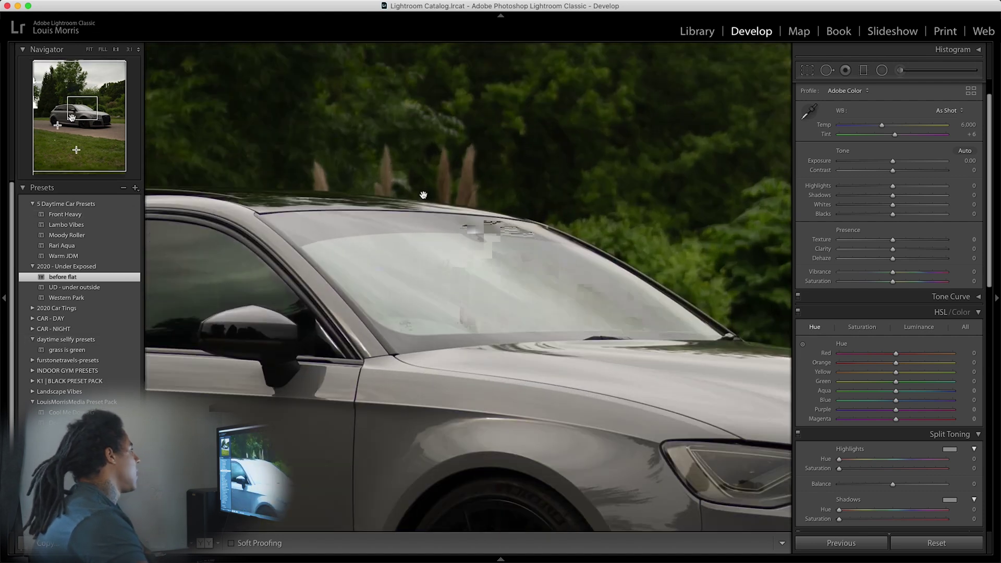
pyautogui.moveTo(78, 123); pyautogui.dragTo(64, 119)
pyautogui.moveTo(510, 277); pyautogui.dragTo(462, 250)
pyautogui.click(463, 245)
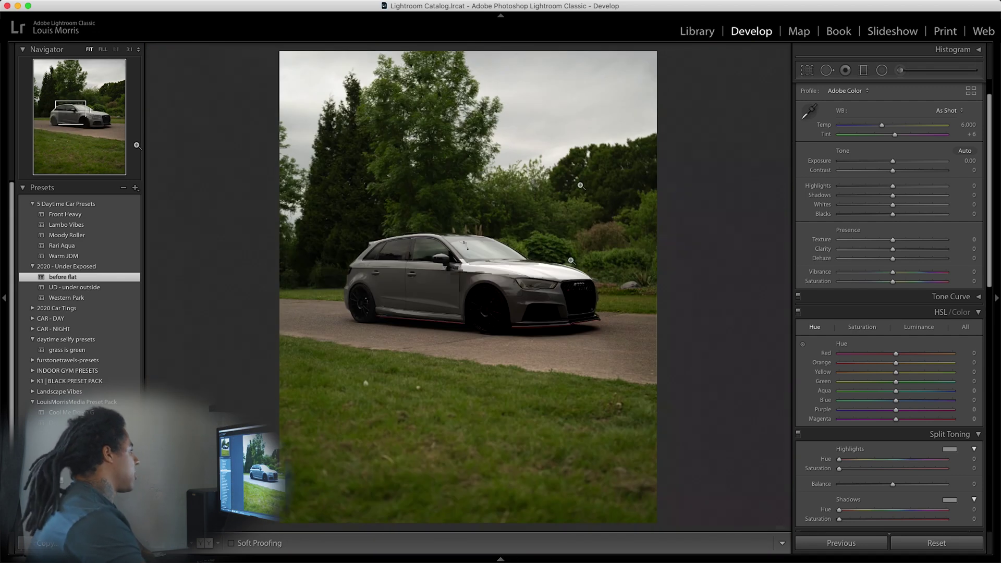
pyautogui.click(569, 339)
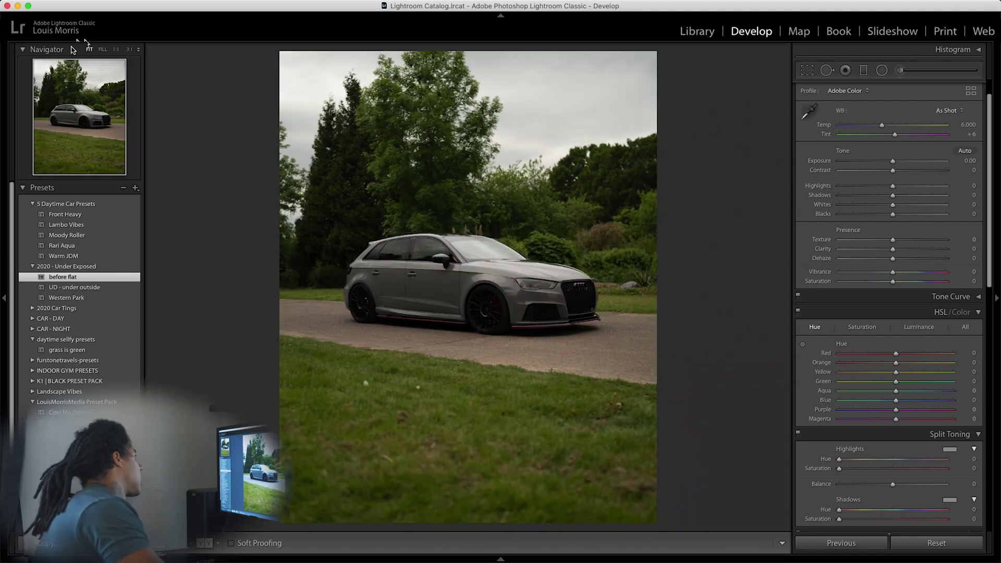
pyautogui.click(118, 47)
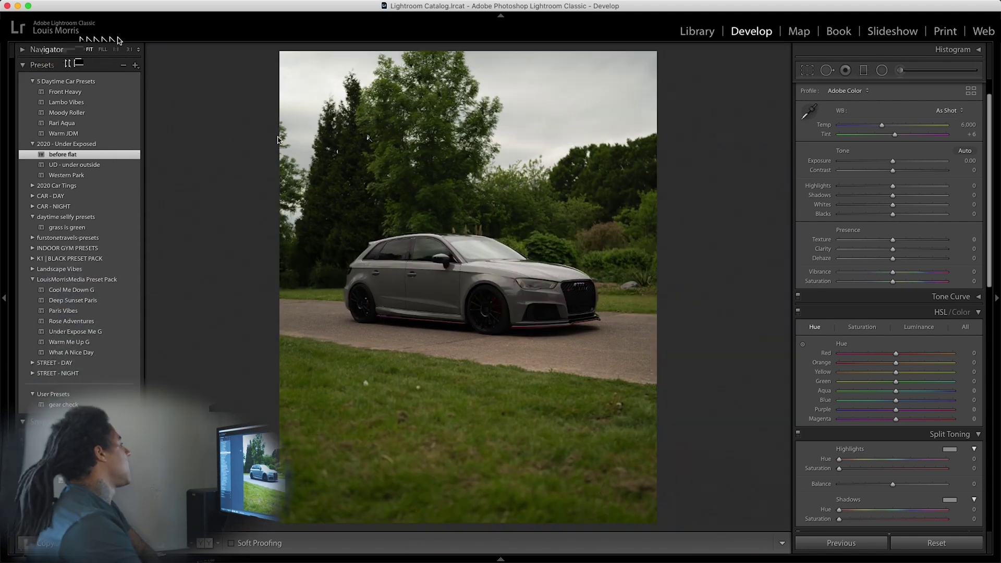
# - Import all five .xmp car presets: Front Heavy, Lambo Vibes, Moody Roller, Rari Aqua and Warm JDM
pyautogui.click(135, 65)
pyautogui.click(156, 85)
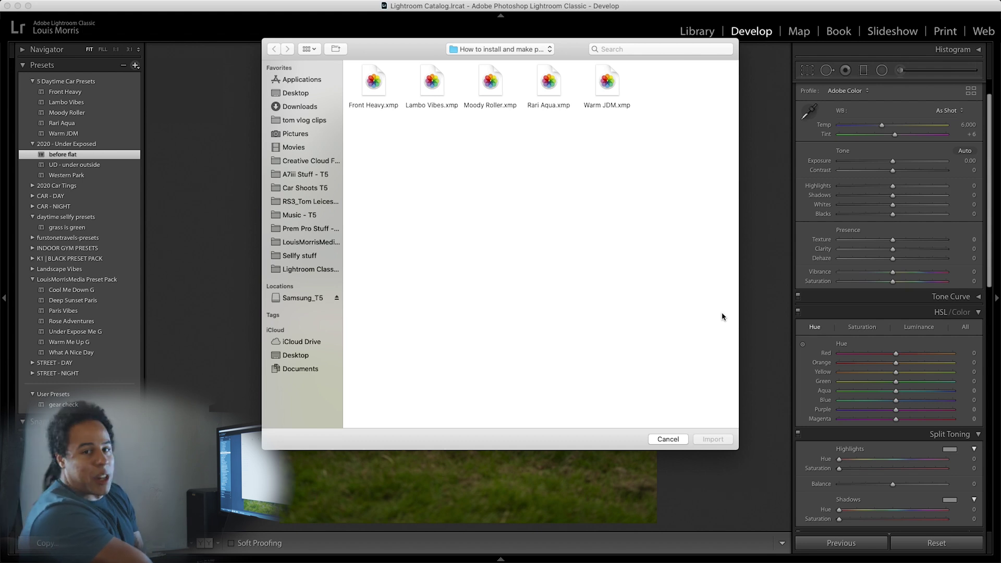
pyautogui.press('super+a')
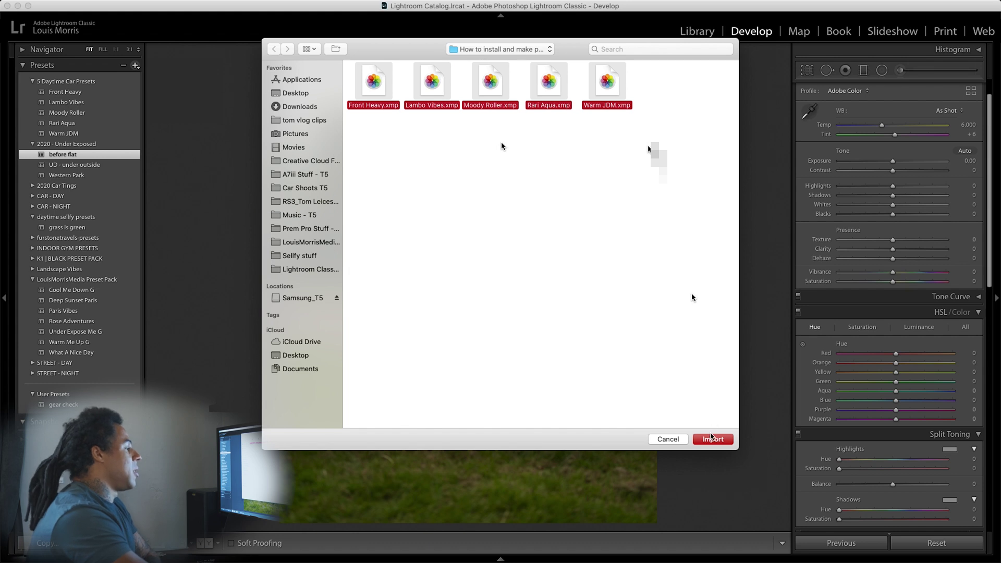
pyautogui.click(697, 439)
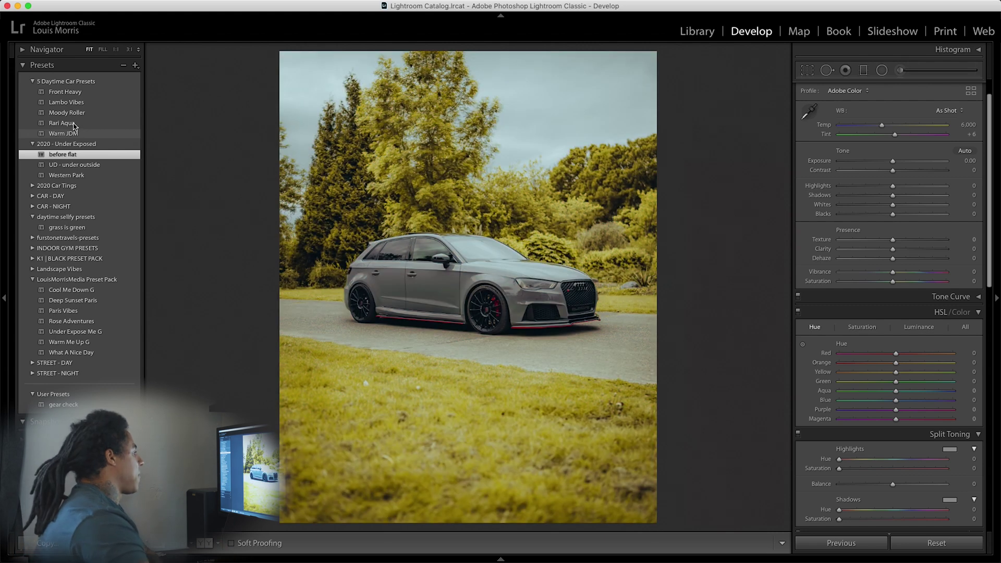
# - Apply the Rari Aqua preset, then set HSL Green hue to -63 and Yellow hue to -4
pyautogui.click(74, 126)
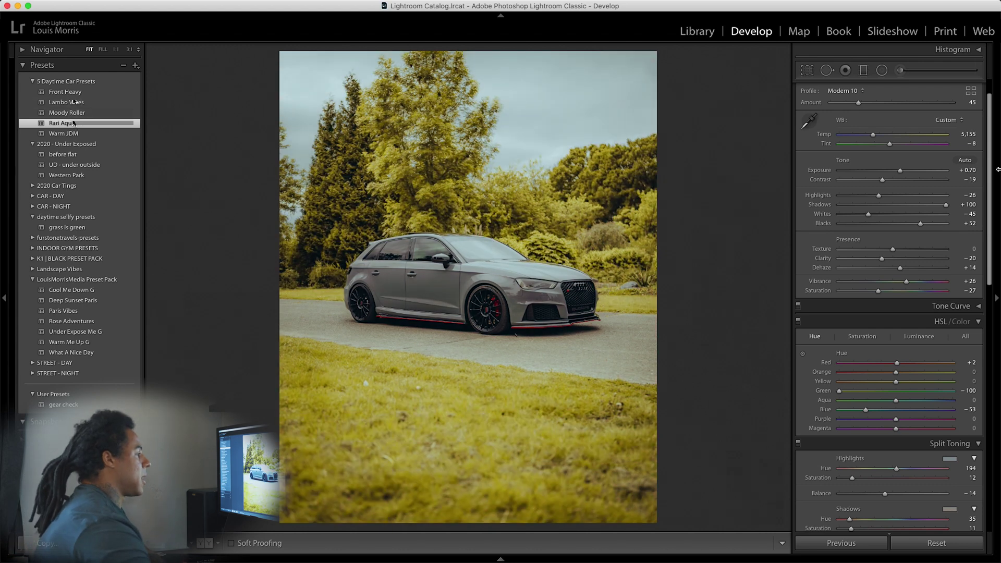
pyautogui.moveTo(837, 391); pyautogui.dragTo(860, 391)
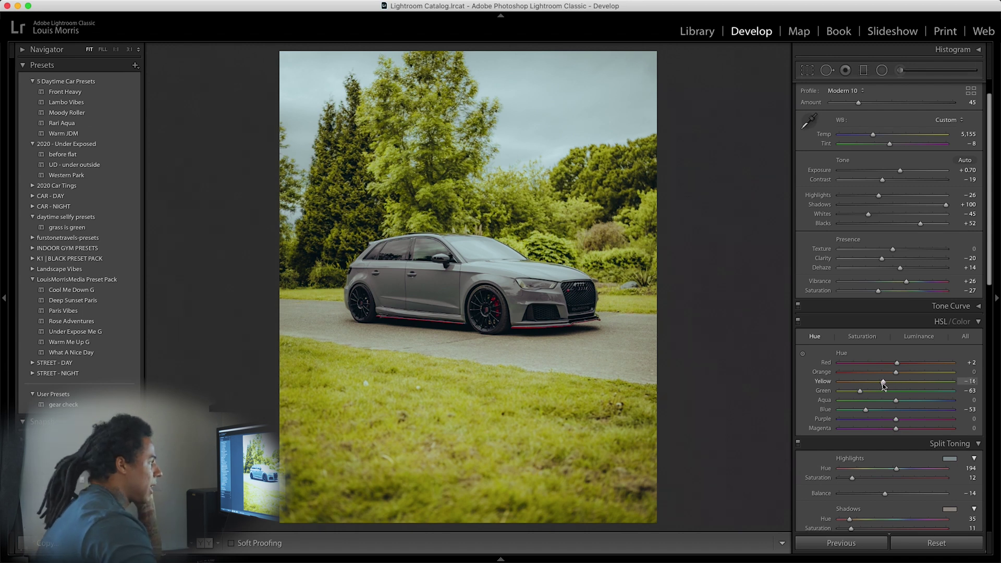
pyautogui.moveTo(883, 385); pyautogui.dragTo(892, 387)
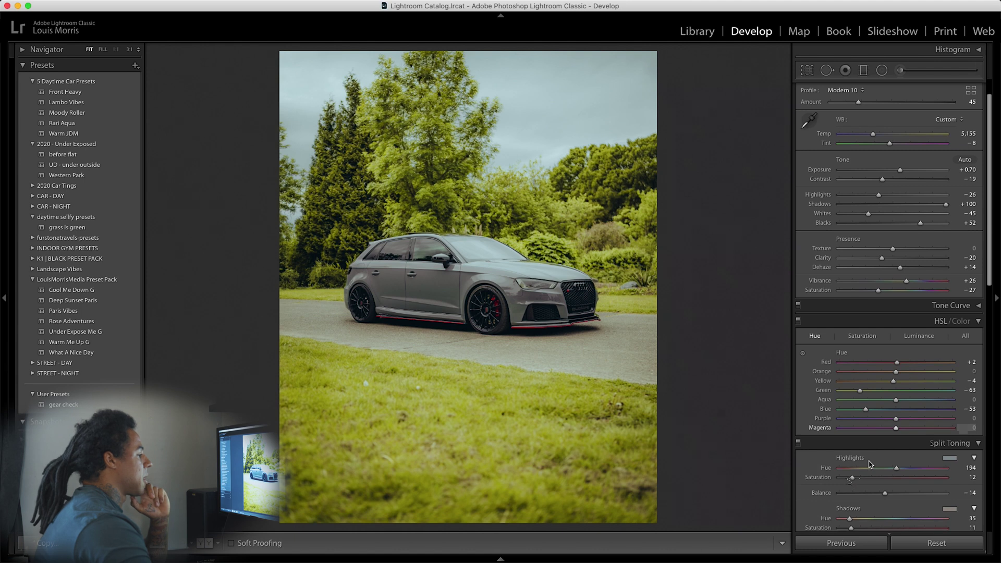
pyautogui.click(861, 336)
# - Lower Green saturation to -40, Highlights to -100 and Exposure to +0.40
pyautogui.moveTo(885, 395)
pyautogui.mouseDown()
pyautogui.moveTo(867, 381)
pyautogui.moveTo(880, 381)
pyautogui.mouseUp()
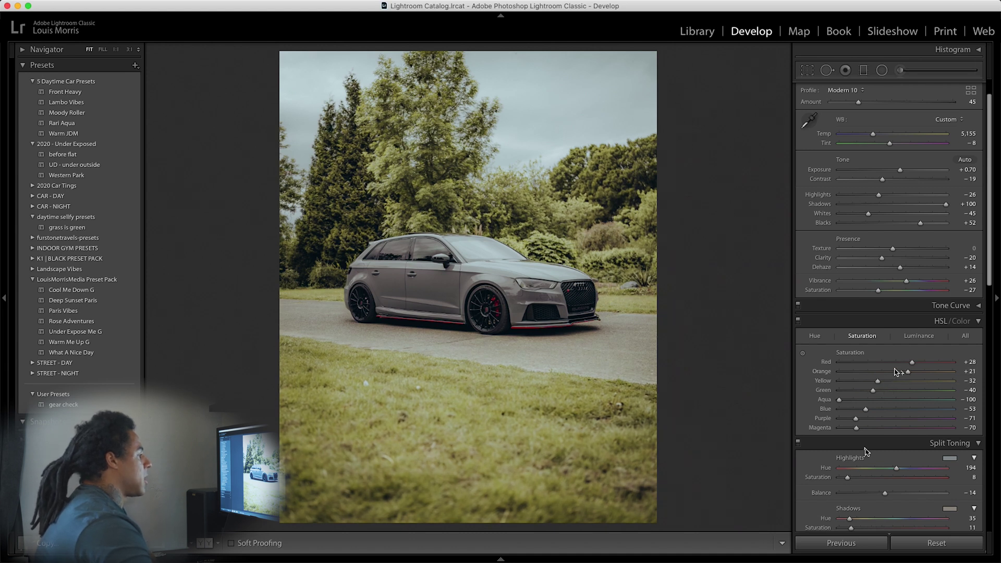
pyautogui.moveTo(878, 195); pyautogui.dragTo(812, 205)
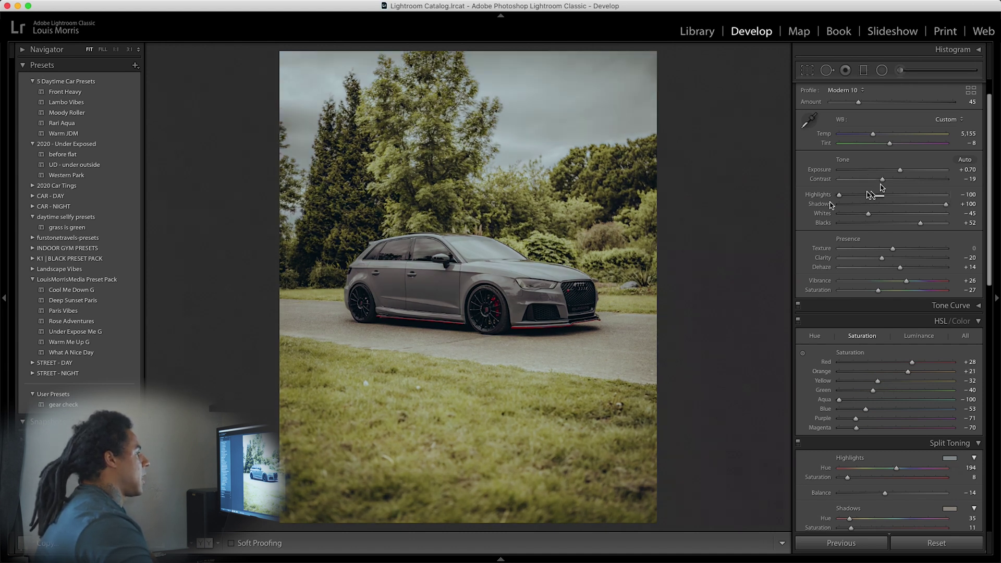
pyautogui.moveTo(900, 176); pyautogui.dragTo(895, 171)
pyautogui.click(845, 70)
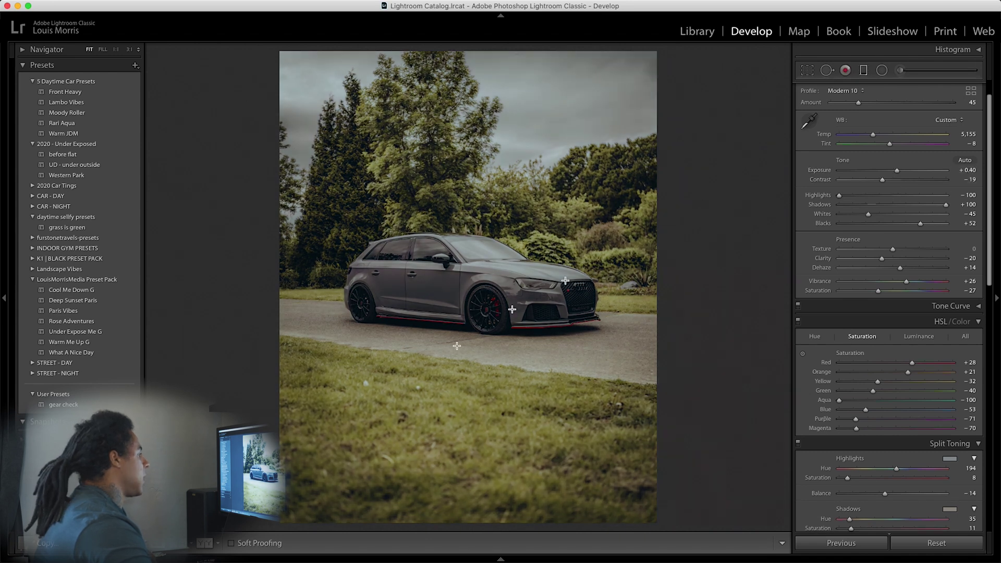
pyautogui.press('Escape')
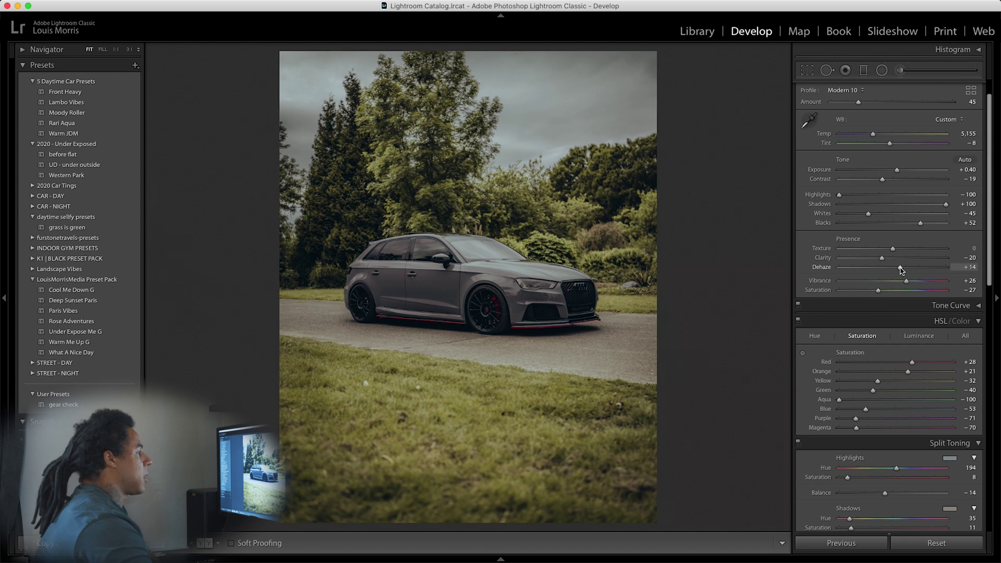
# - Reset Dehaze to 0, nudge Clarity toward zero and pull Blacks down from +52 to +14
pyautogui.doubleClick(901, 268)
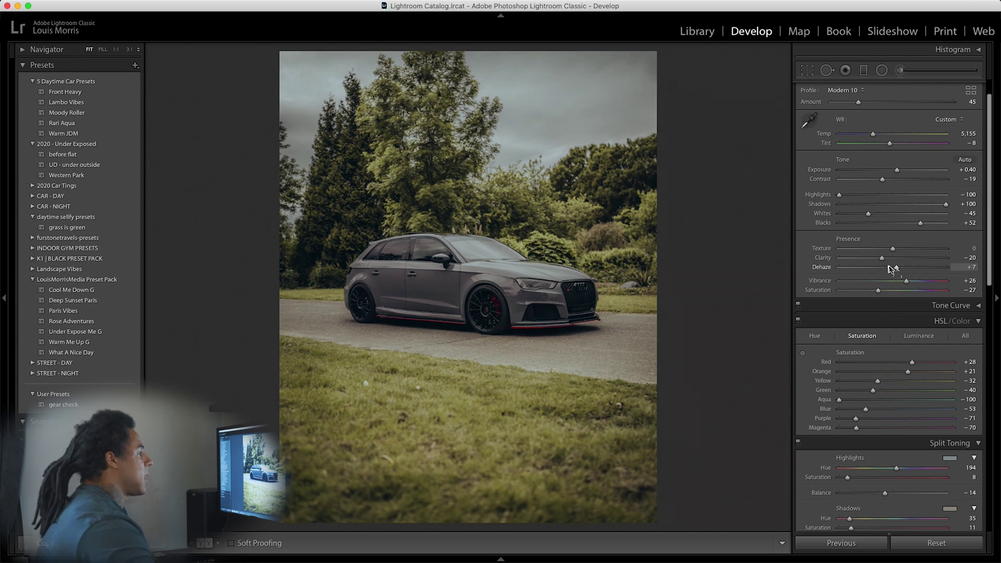
pyautogui.moveTo(882, 258); pyautogui.dragTo(885, 258)
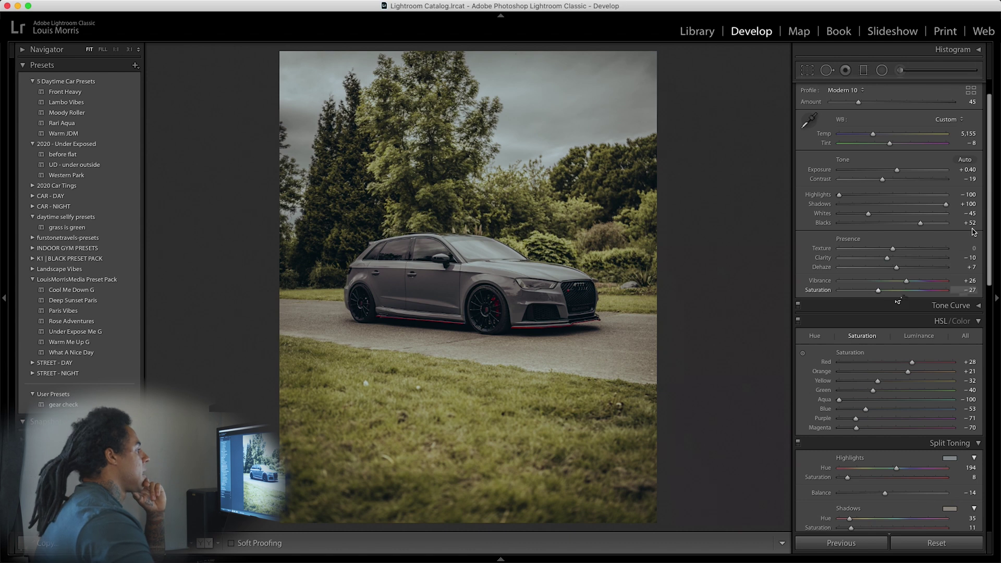
pyautogui.click(881, 69)
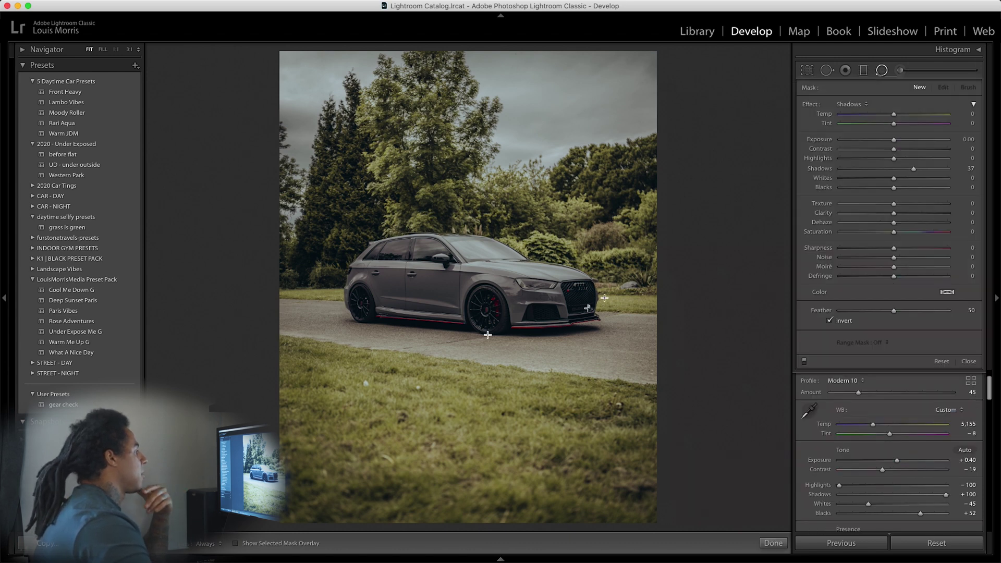
pyautogui.click(775, 547)
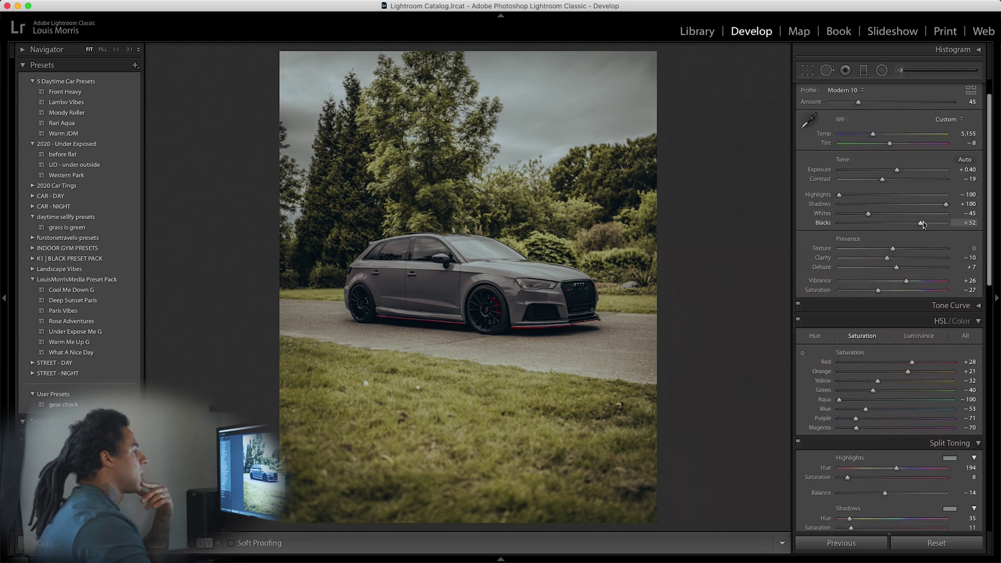
pyautogui.moveTo(920, 223); pyautogui.dragTo(901, 229)
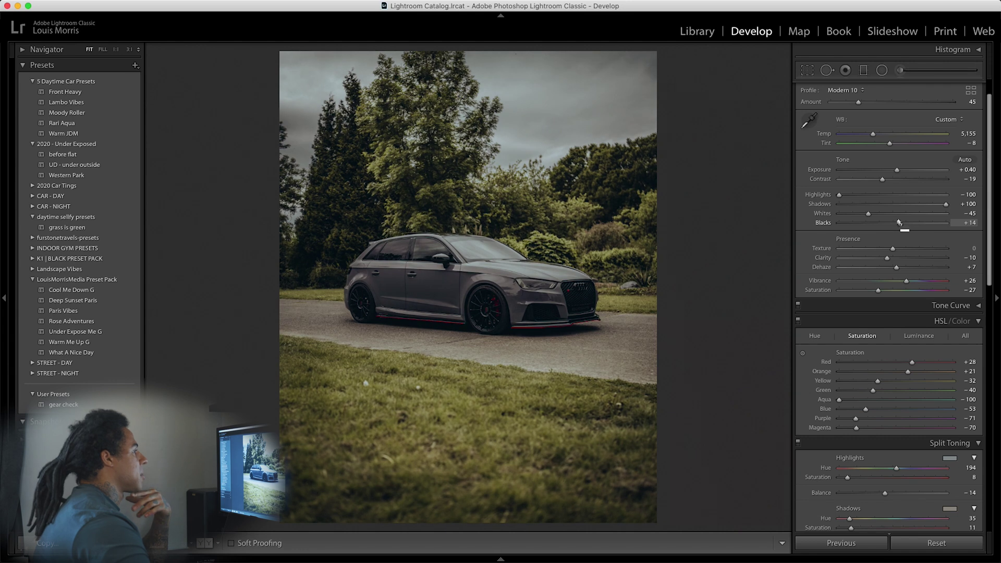
# - Apply Lambo Vibes, set Clarity to +7, reset Dehaze, lift Shadows to +76 and brighten Exposure
pyautogui.click(72, 103)
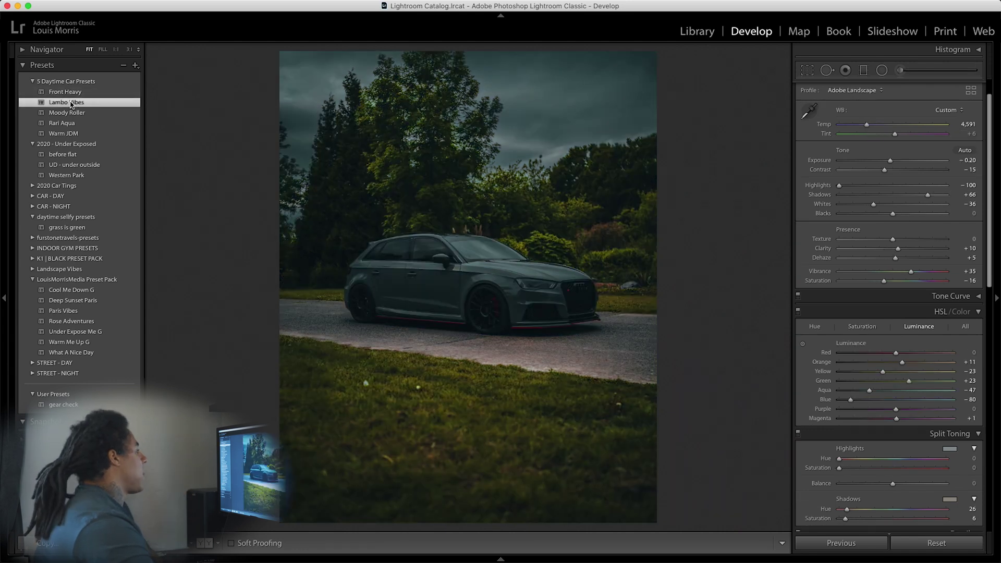
pyautogui.moveTo(897, 248); pyautogui.dragTo(895, 250)
pyautogui.doubleClick(894, 259)
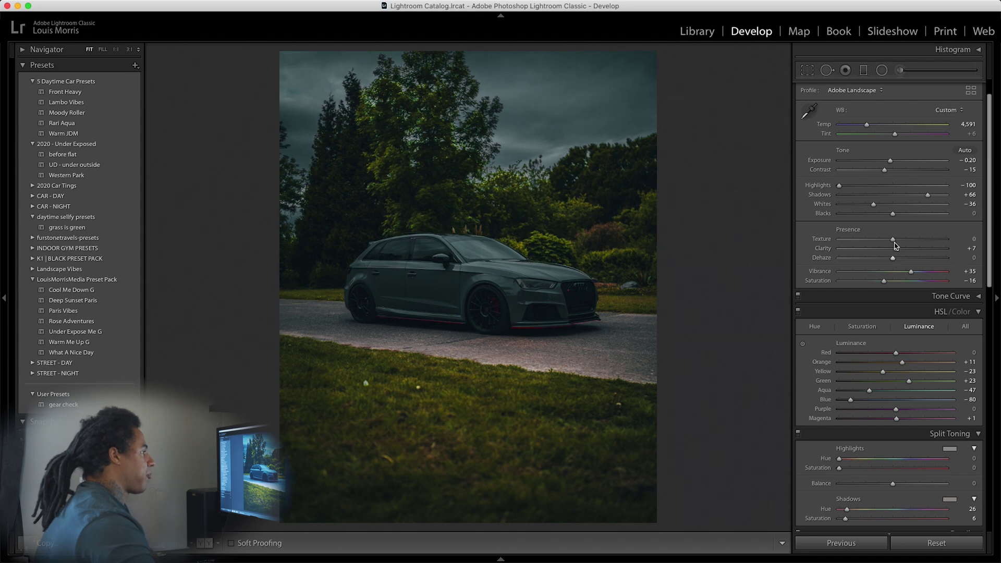
pyautogui.moveTo(930, 195); pyautogui.dragTo(933, 195)
pyautogui.moveTo(889, 162); pyautogui.dragTo(894, 164)
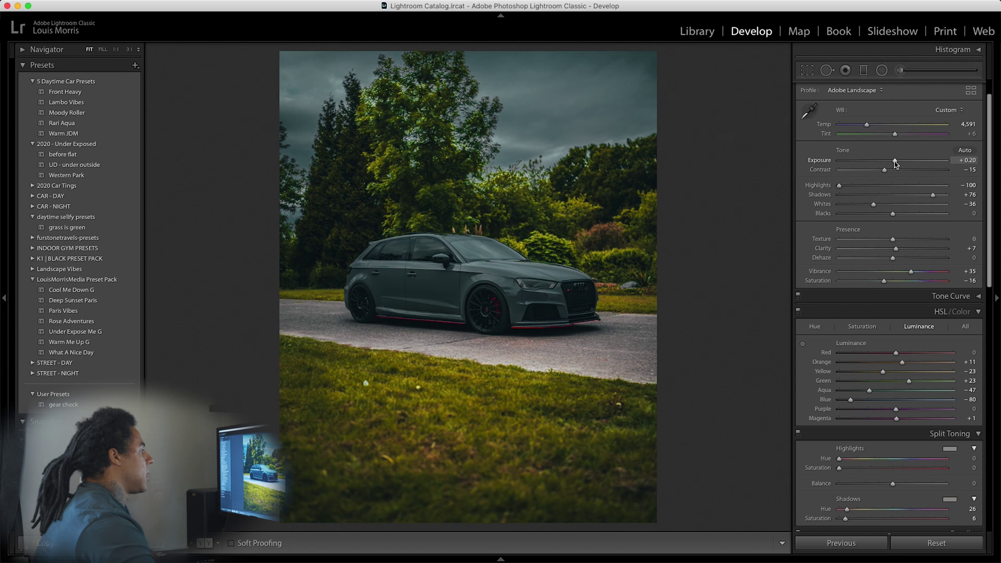
# - Desaturate Greens to -44 and Blues to -95 in HSL Saturation
pyautogui.click(862, 326)
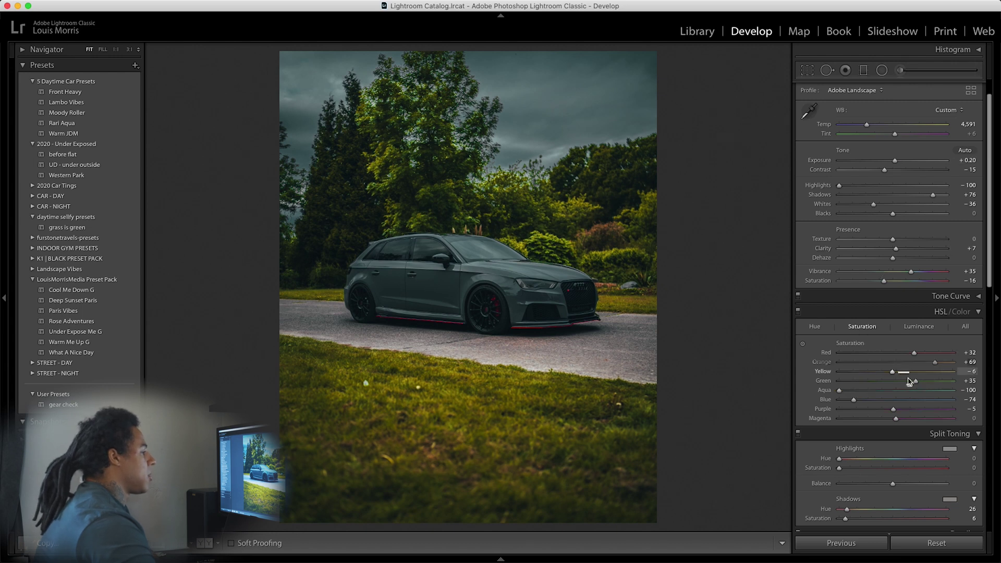
pyautogui.moveTo(911, 382); pyautogui.dragTo(921, 353)
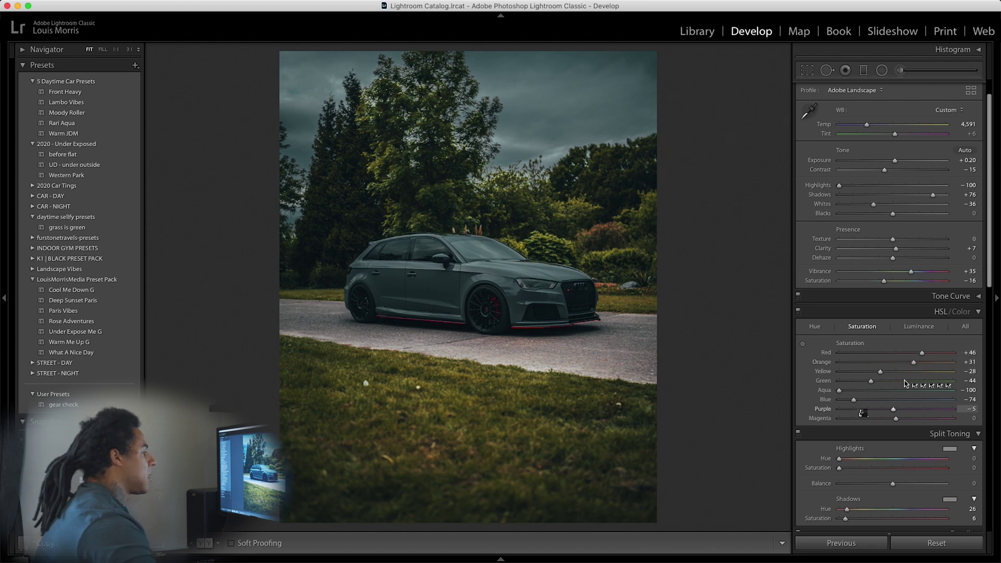
pyautogui.moveTo(853, 400); pyautogui.dragTo(844, 401)
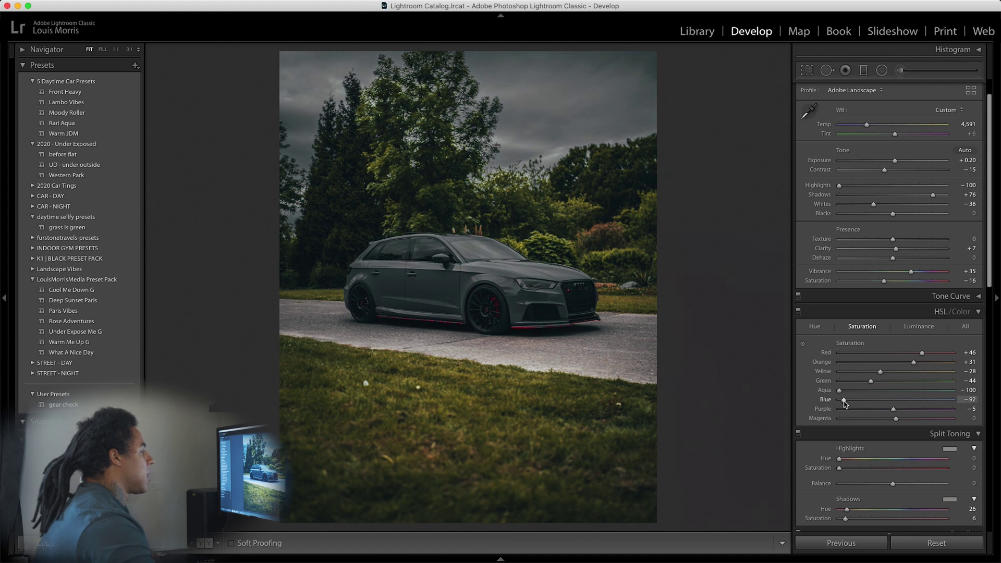
pyautogui.moveTo(850, 398); pyautogui.dragTo(842, 399)
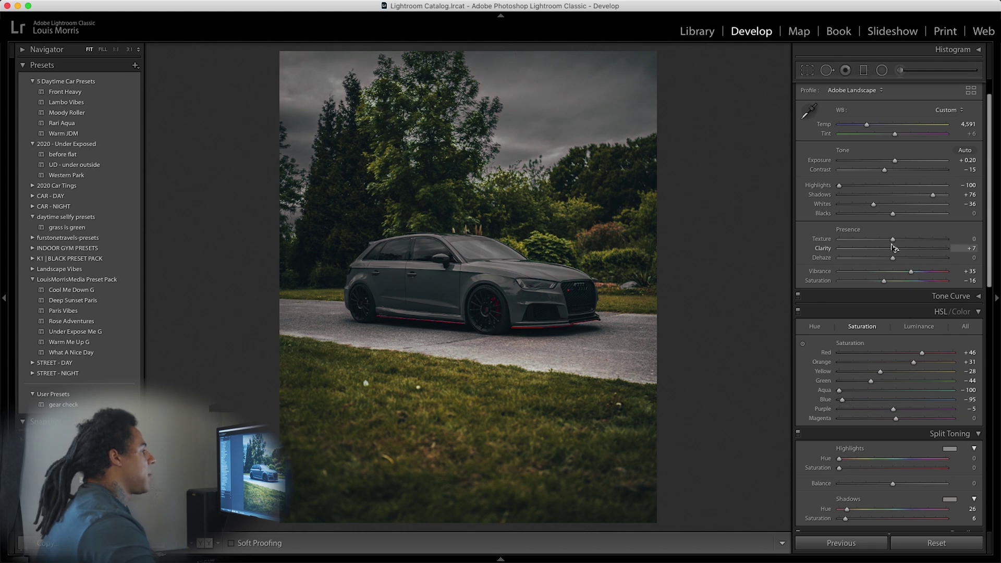
# - Soften Clarity to -5, adjust sharpening Amount and Masking, then set Shadows +80 and Exposure +0.35
pyautogui.moveTo(892, 247); pyautogui.dragTo(893, 252)
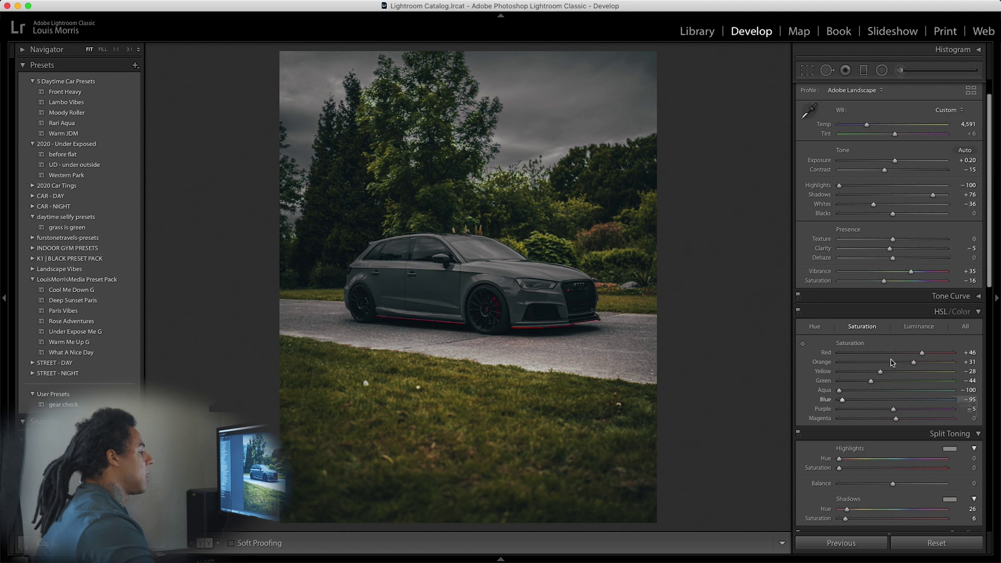
pyautogui.scroll(-5, 880, 396)
pyautogui.moveTo(871, 506); pyautogui.dragTo(867, 506)
pyautogui.scroll(-2, 904, 434)
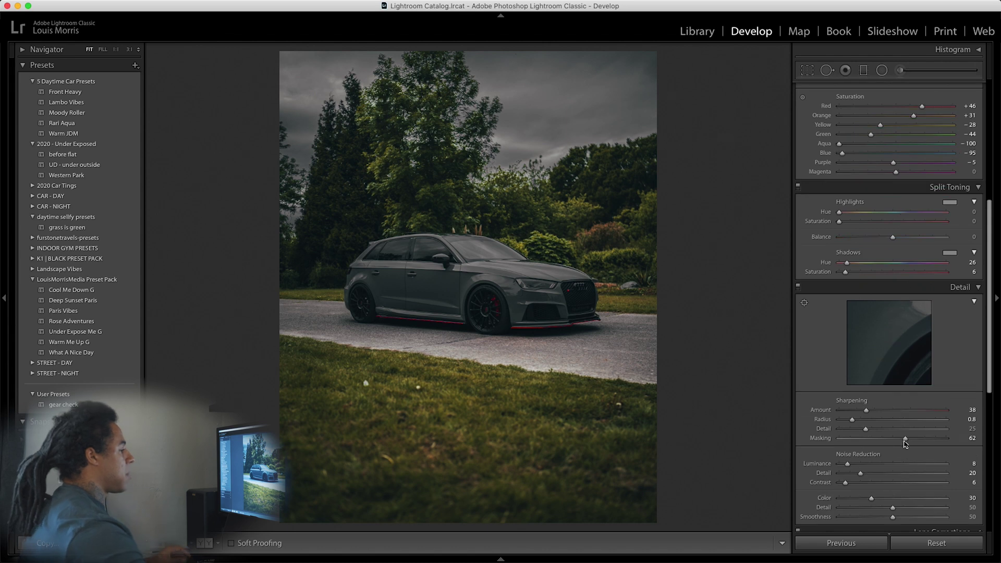
pyautogui.moveTo(905, 438); pyautogui.dragTo(922, 442)
pyautogui.scroll(9, 916, 320)
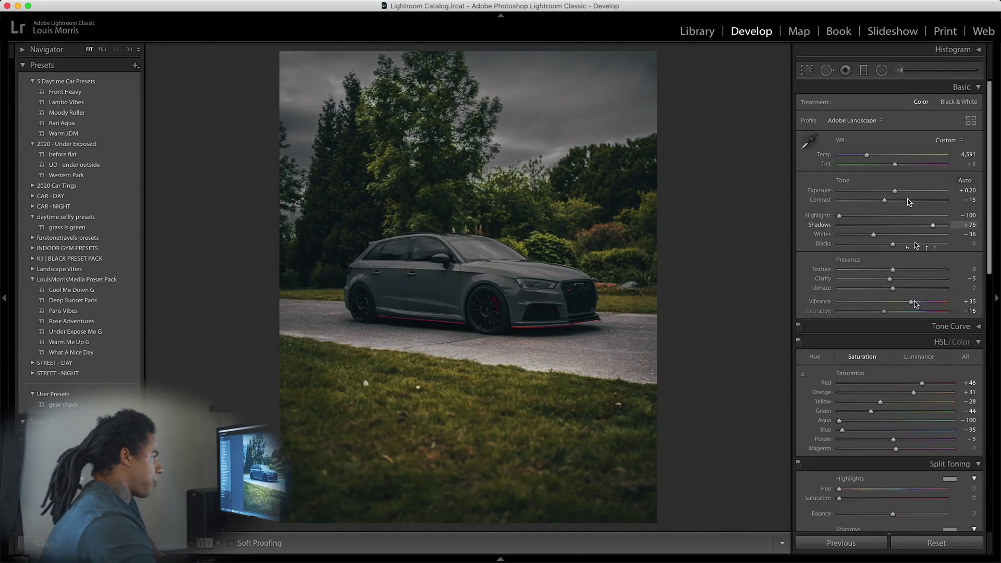
pyautogui.moveTo(932, 225); pyautogui.dragTo(936, 225)
pyautogui.moveTo(894, 191); pyautogui.dragTo(898, 194)
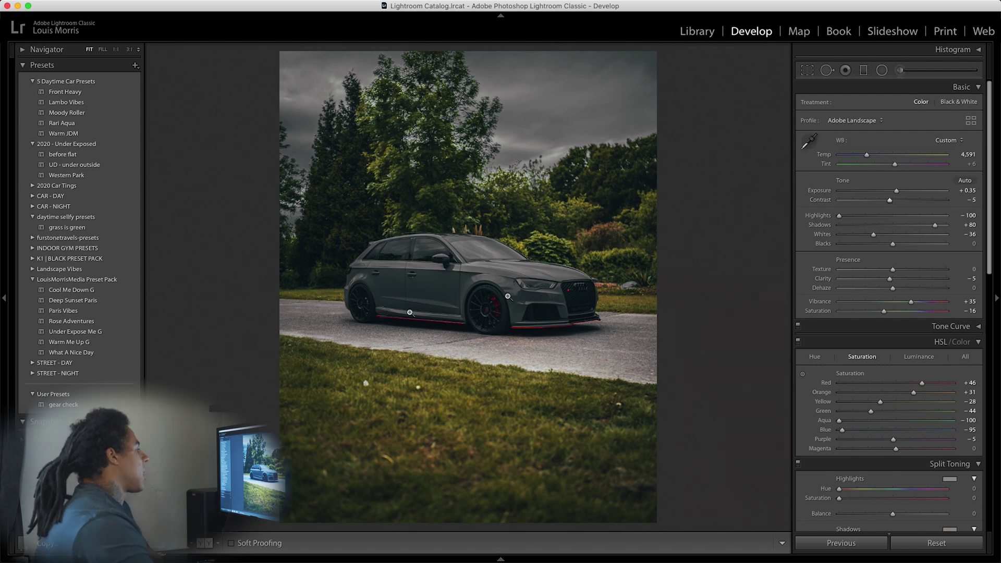
pyautogui.click(807, 70)
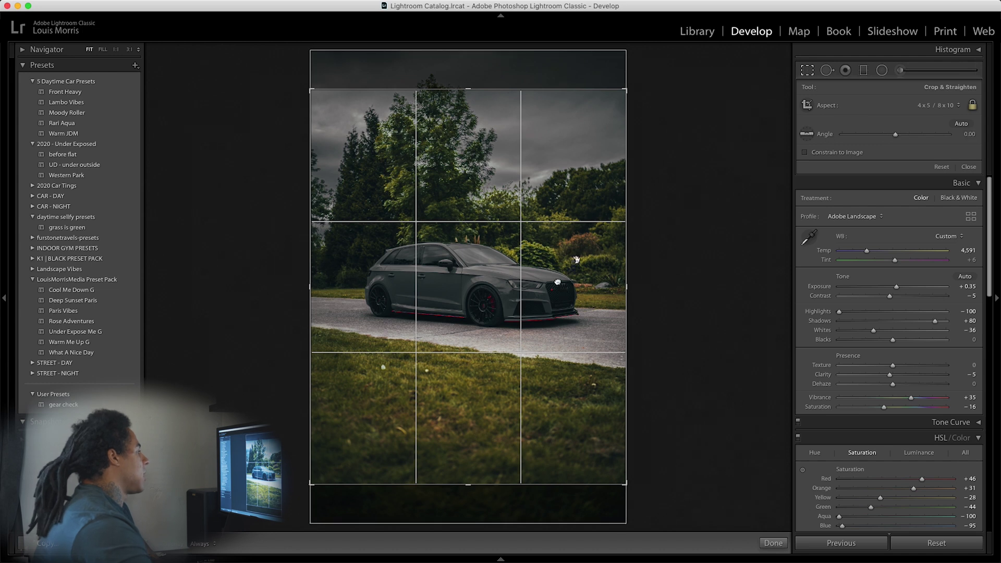
pyautogui.press('Return')
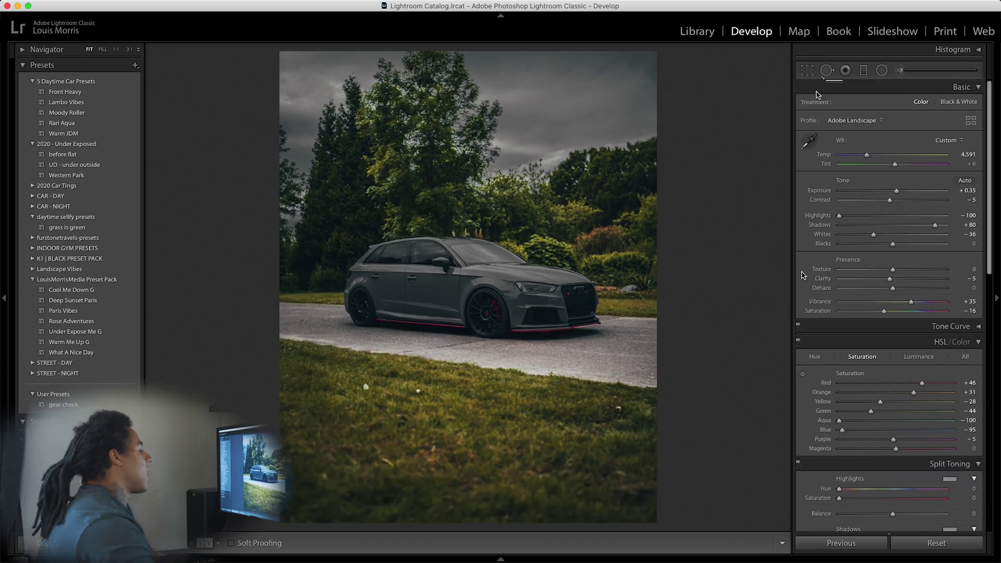
pyautogui.click(461, 318)
pyautogui.click(522, 293)
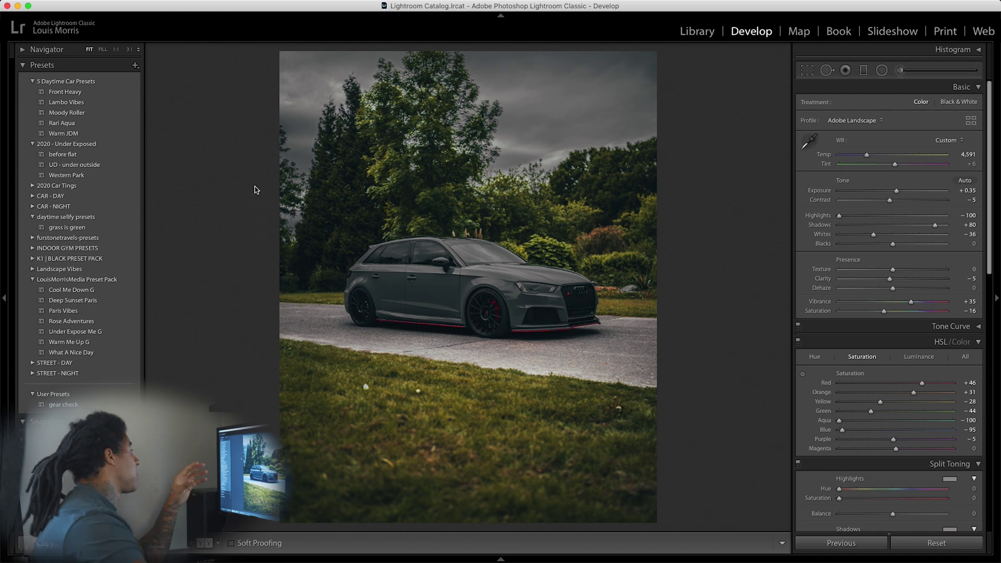
# - Create a preset named 'moody banger' inside a new group called 'my own presets boy'
pyautogui.click(135, 66)
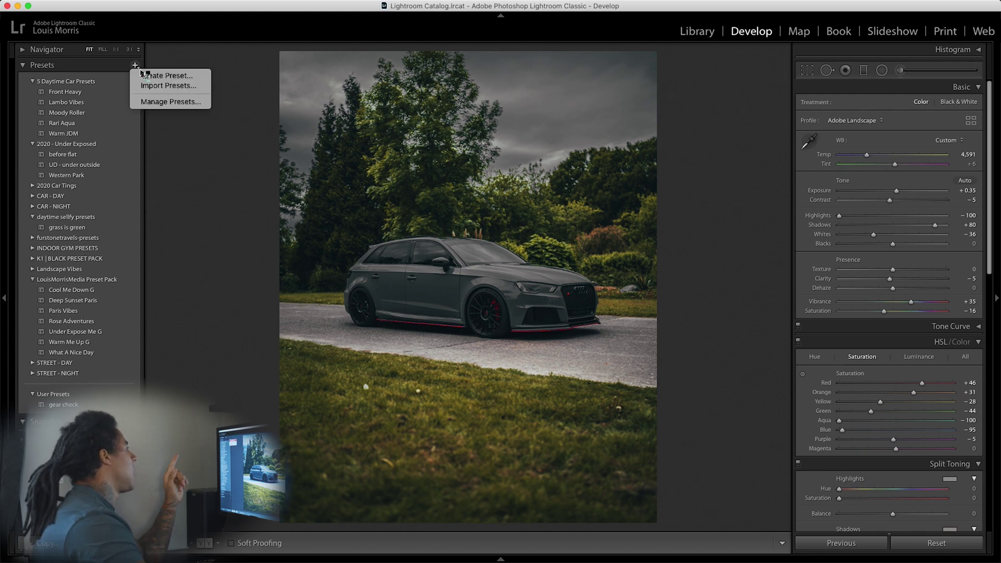
pyautogui.click(145, 76)
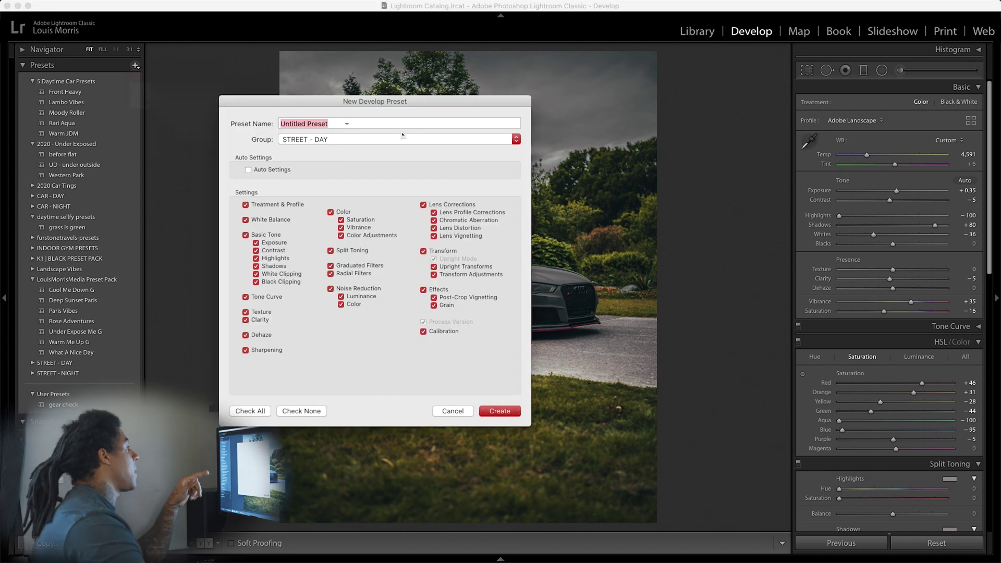
pyautogui.click(352, 140)
pyautogui.click(334, 20)
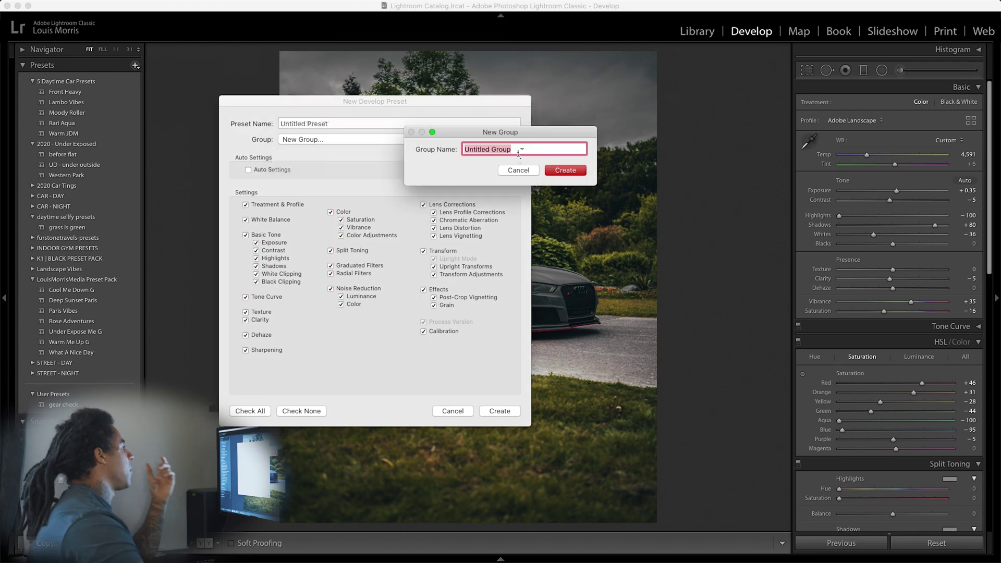
pyautogui.write('my own pres')
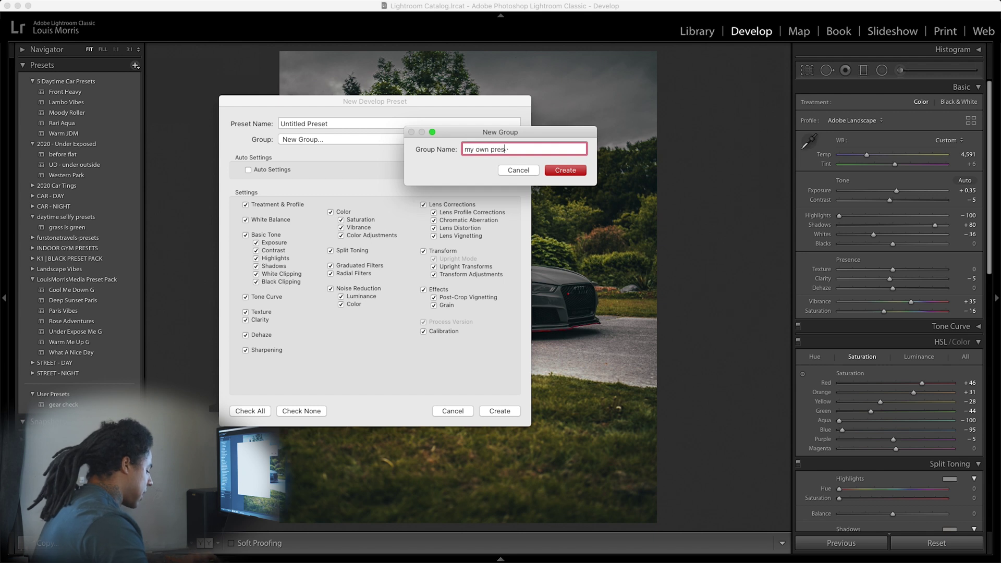
pyautogui.write('ets ')
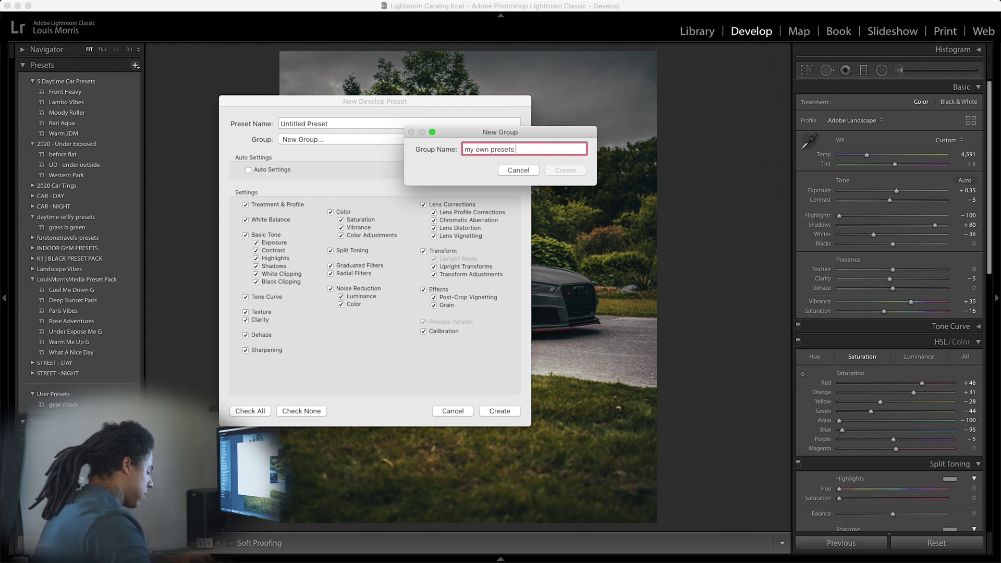
pyautogui.write('boy')
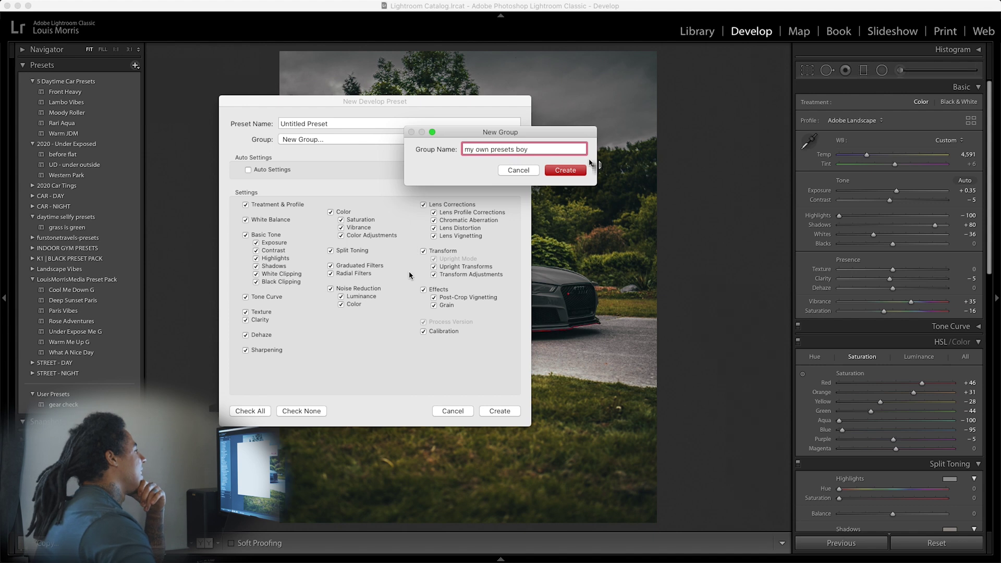
pyautogui.click(564, 170)
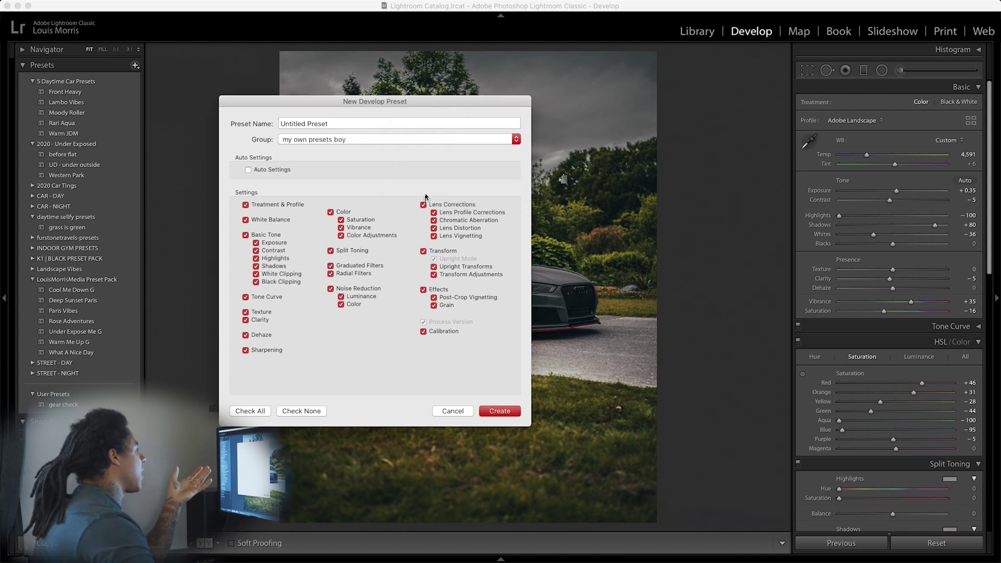
pyautogui.tripleClick(307, 123)
pyautogui.write('moody banger')
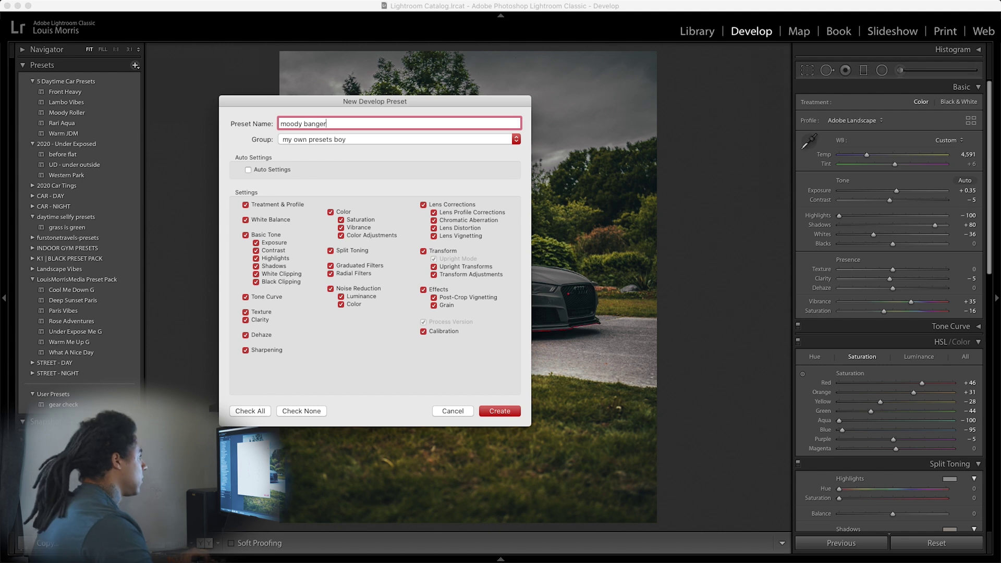
pyautogui.click(508, 411)
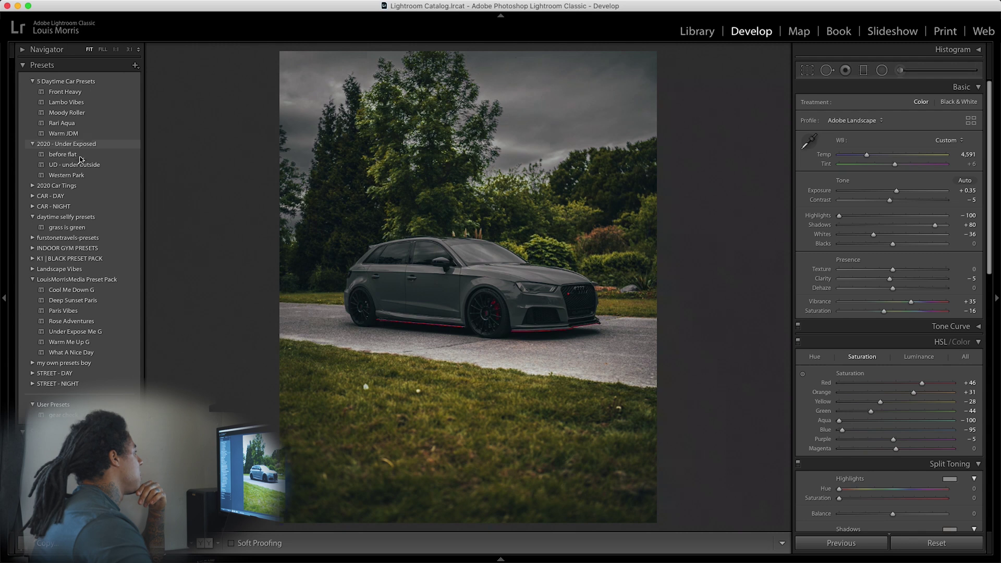
# - Reset with the before flat preset, then apply moody banger from the my own presets boy group
pyautogui.click(82, 156)
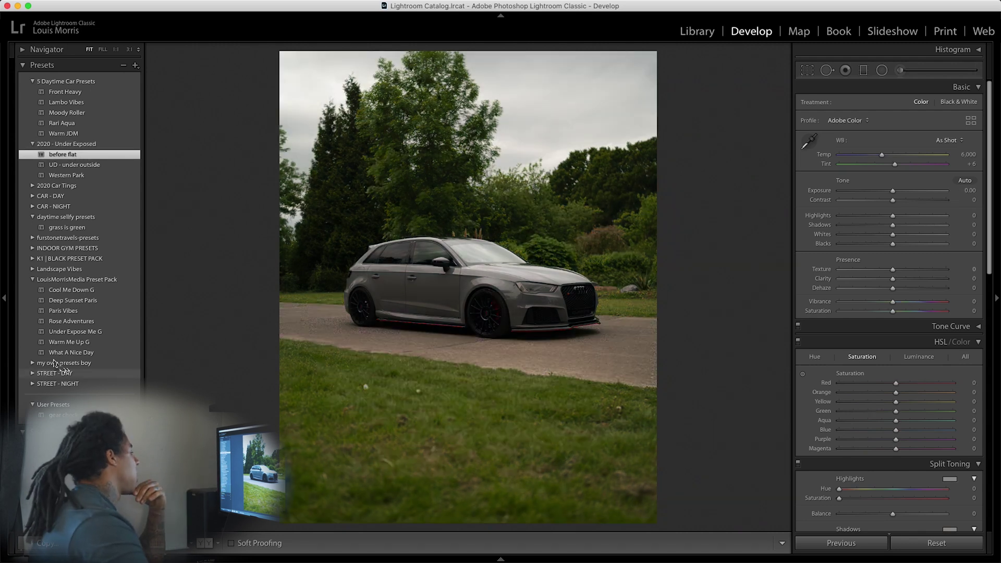
pyautogui.click(37, 365)
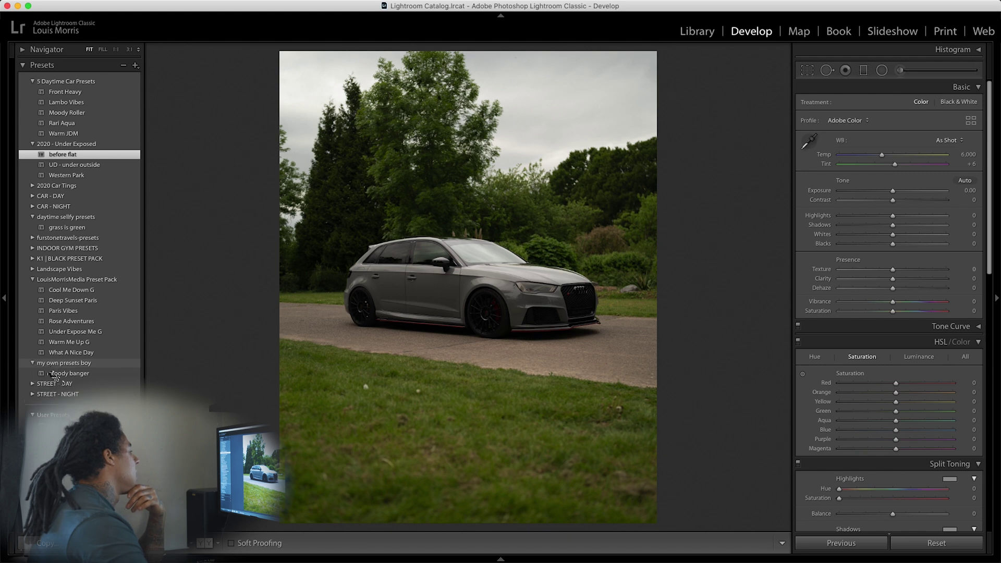
pyautogui.click(54, 374)
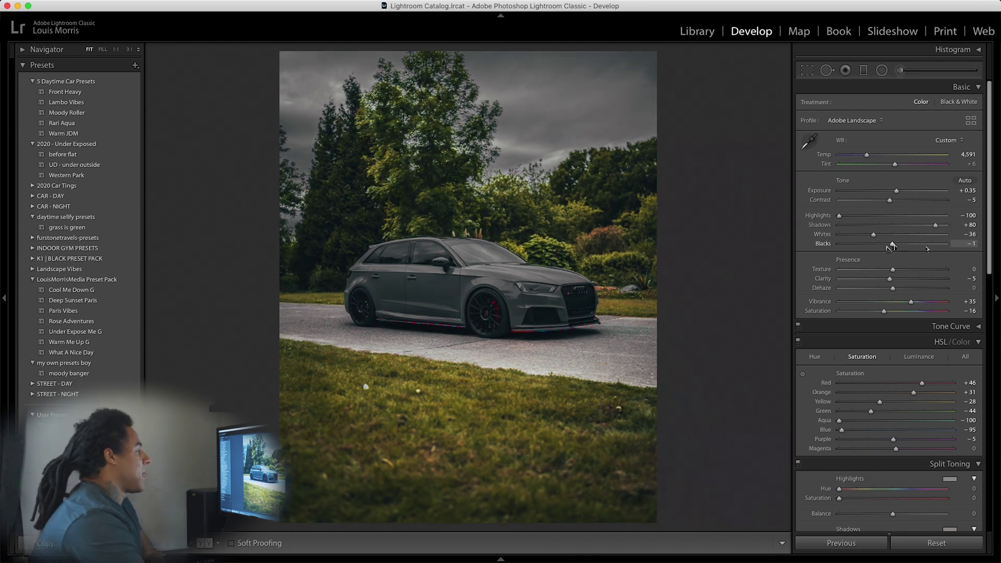
# - Raise Blacks to +45, reset Exposure after testing it, then set Exposure to +0.75
pyautogui.moveTo(892, 244); pyautogui.dragTo(916, 245)
pyautogui.moveTo(896, 190); pyautogui.dragTo(843, 195)
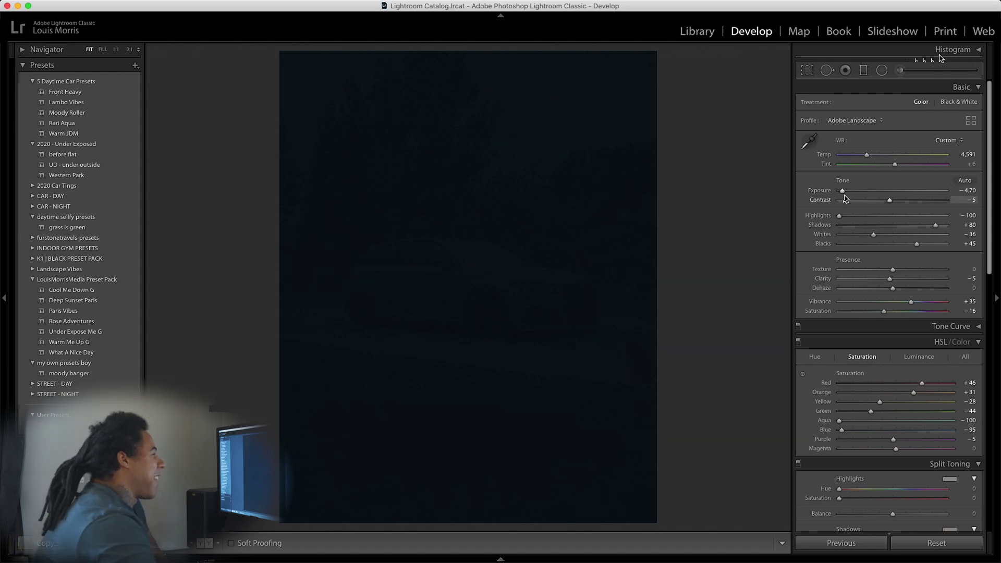
pyautogui.doubleClick(822, 191)
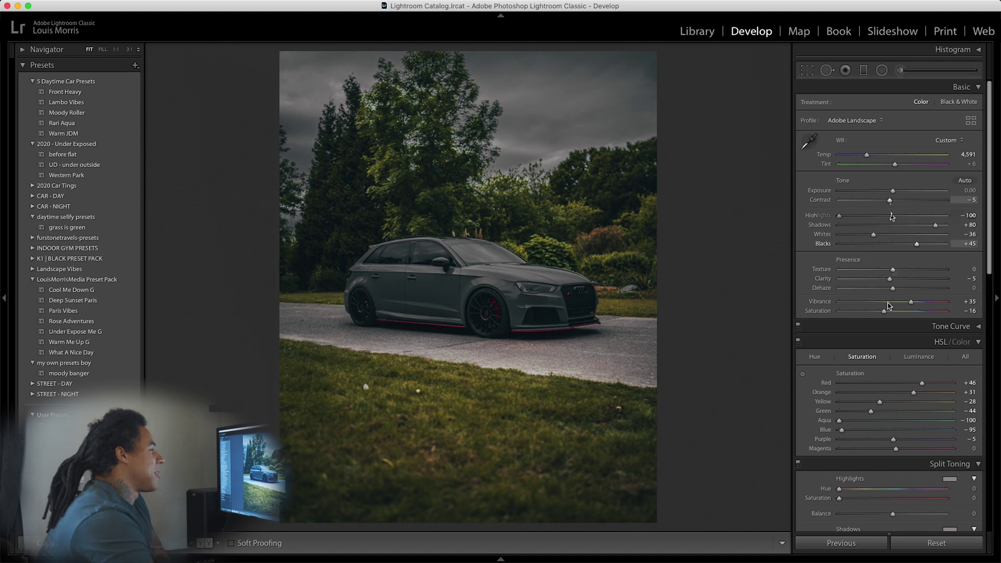
pyautogui.moveTo(892, 190); pyautogui.dragTo(900, 191)
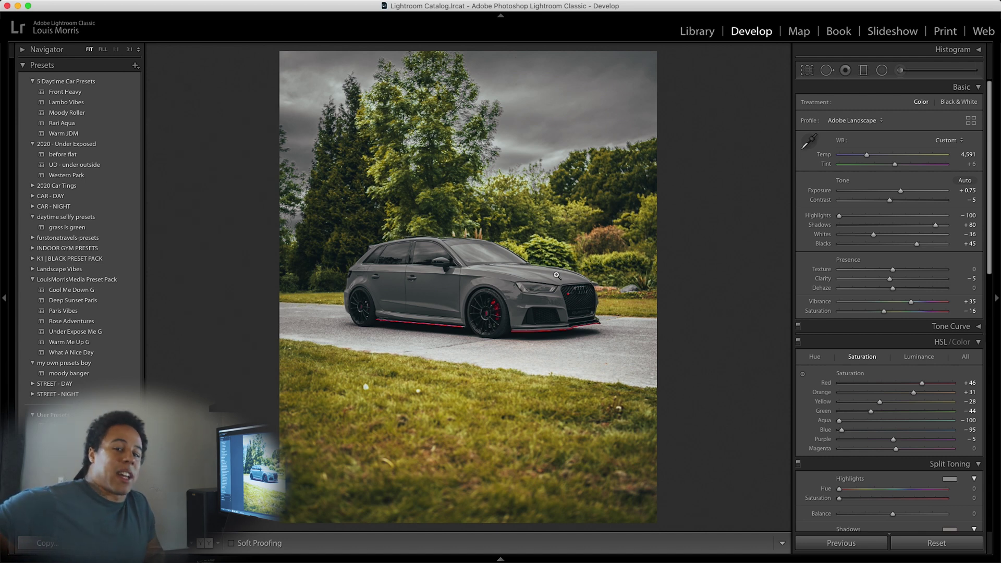
# - Reapply the moody banger preset, restoring Exposure +0.35 and Blacks 0
pyautogui.click(69, 373)
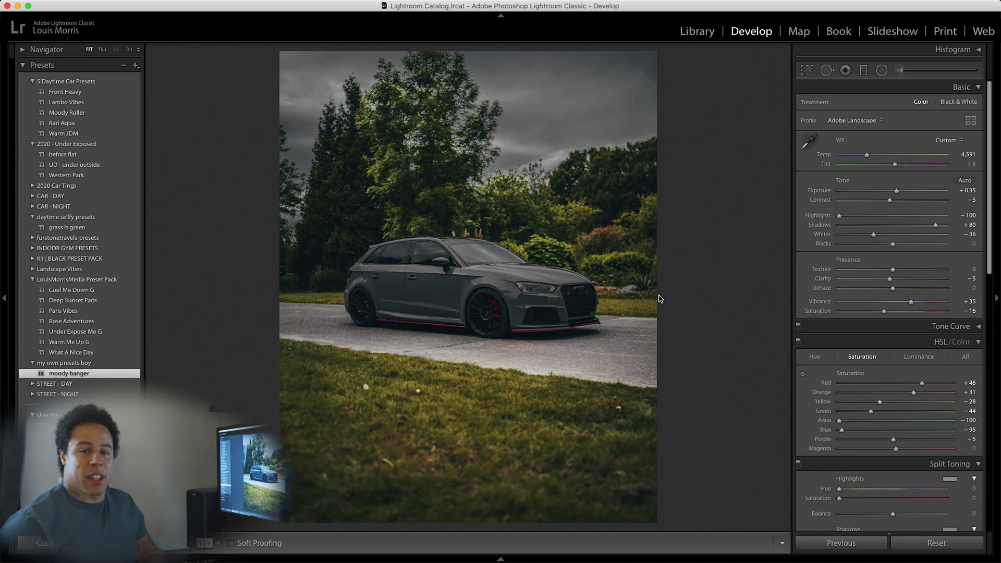